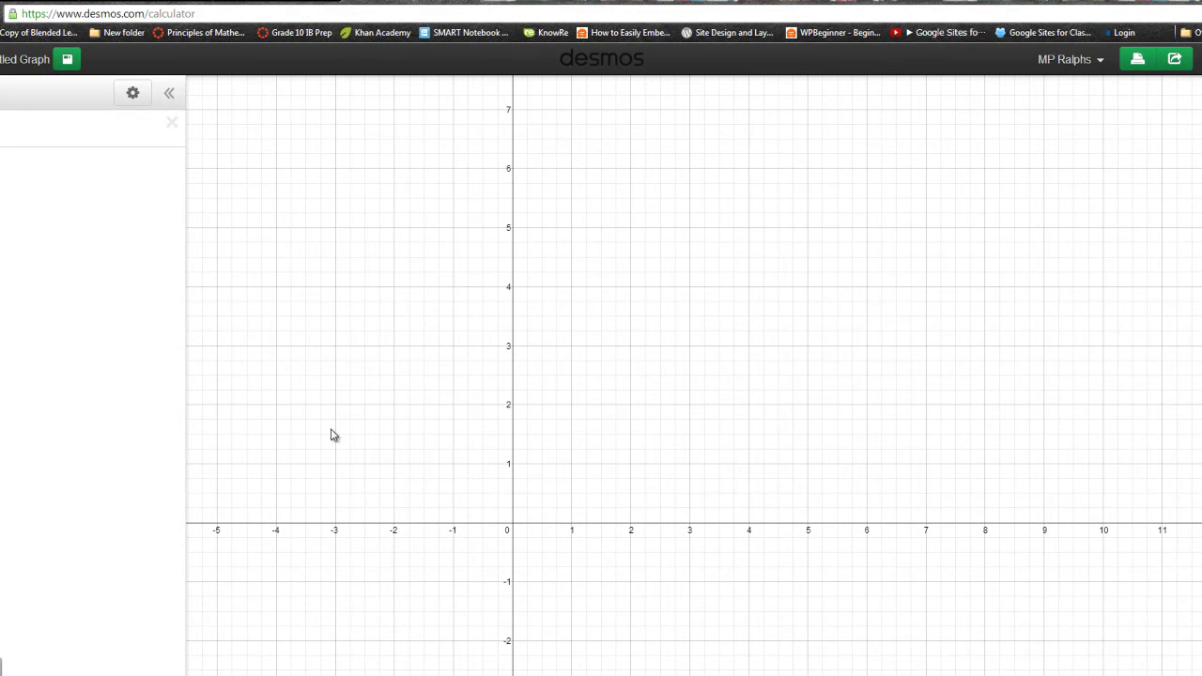
Graph the quadratic -x^2+6x in the first expression line
{"action": "left_click", "coordinate": [62, 61]}
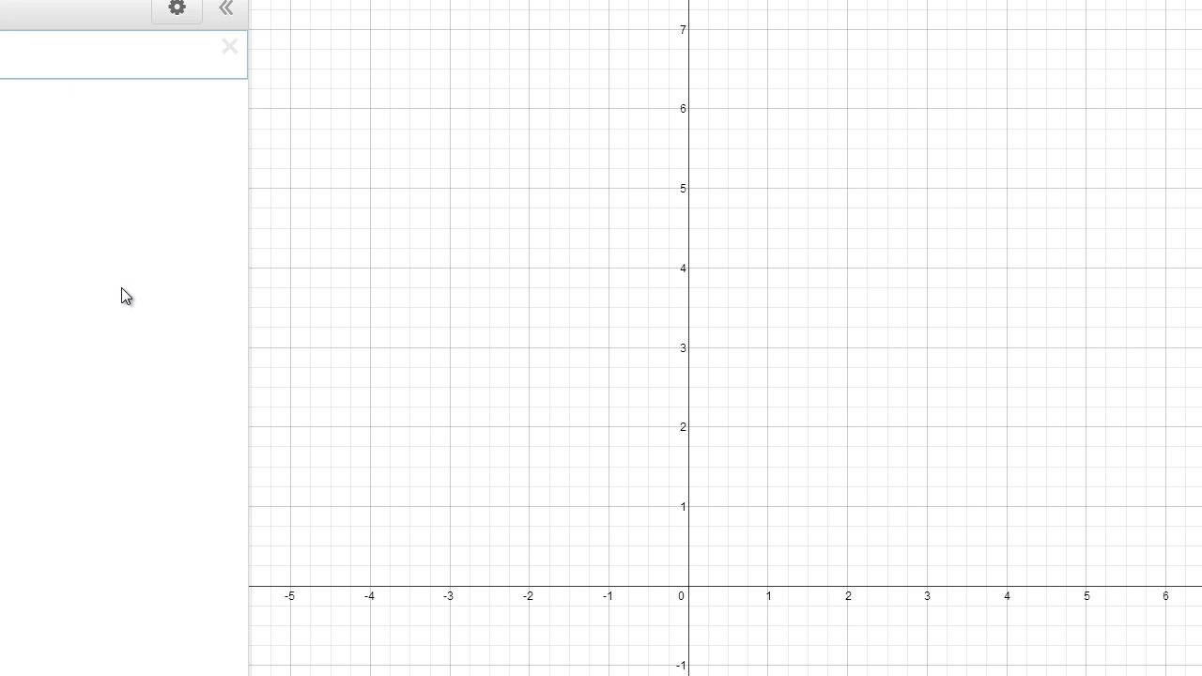
{"action": "type", "text": "-x"}
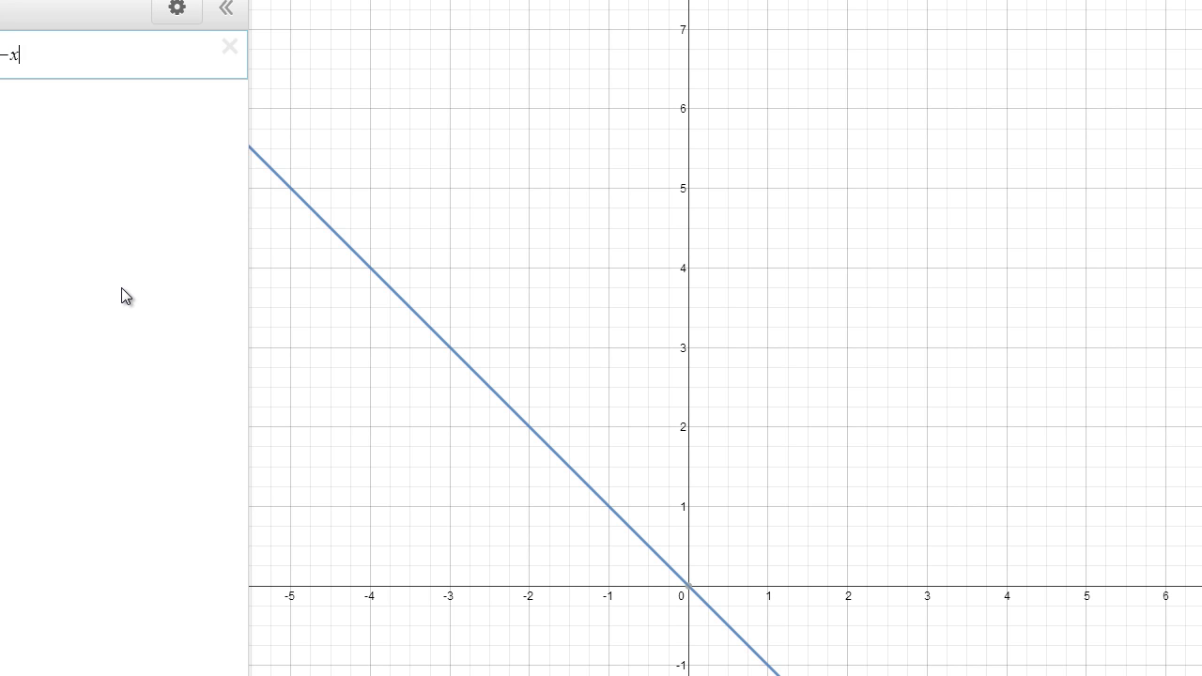
{"action": "type", "text": "^"}
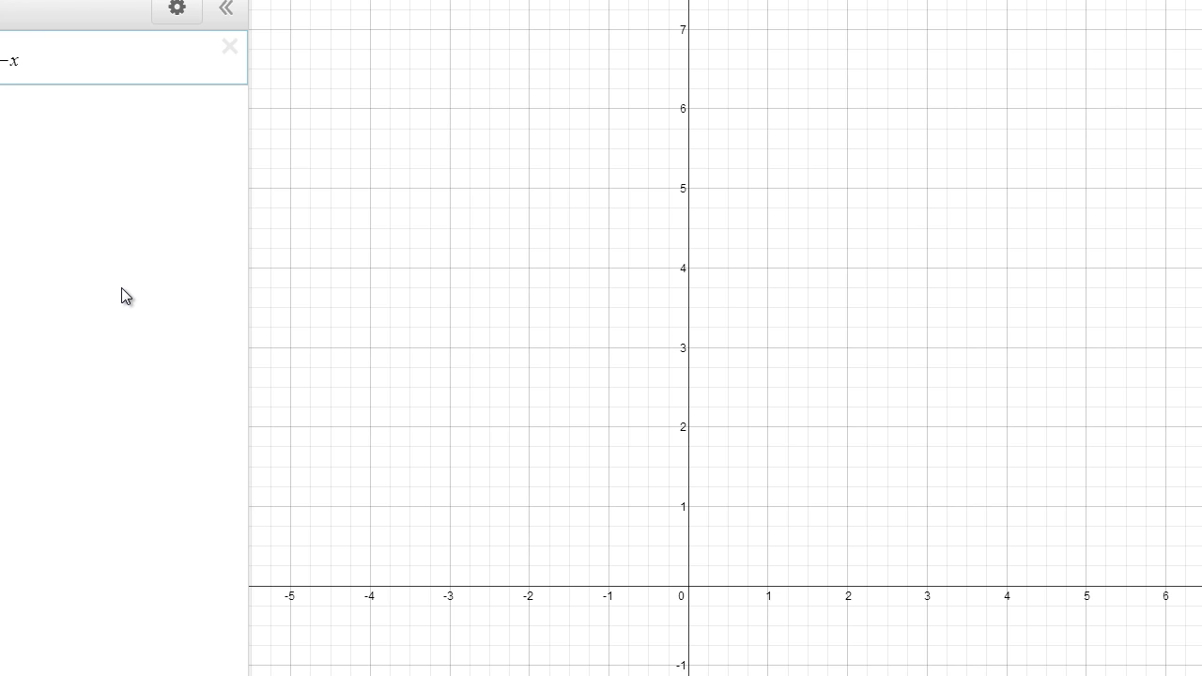
{"action": "type", "text": "2+"}
{"action": "type", "text": "6x"}
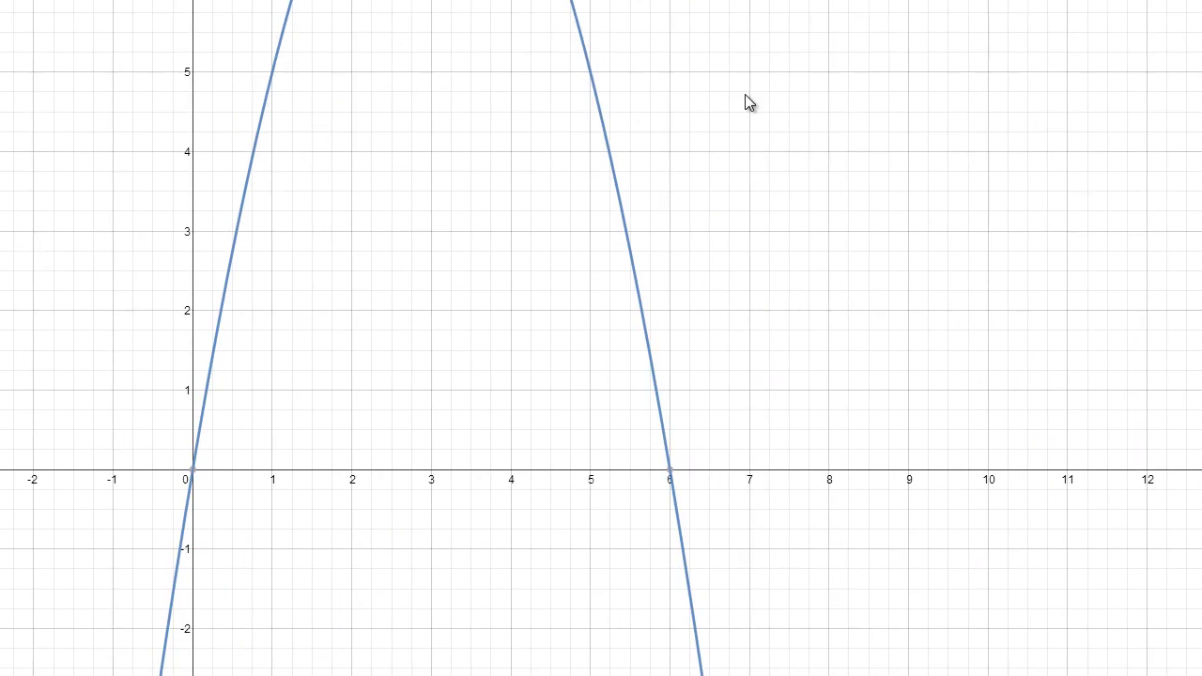
Label the parabola's vertex and both x-intercepts with their coordinates on the graph
{"action": "left_click_drag", "start_coordinate": [745, 96], "coordinate": [637, 247]}
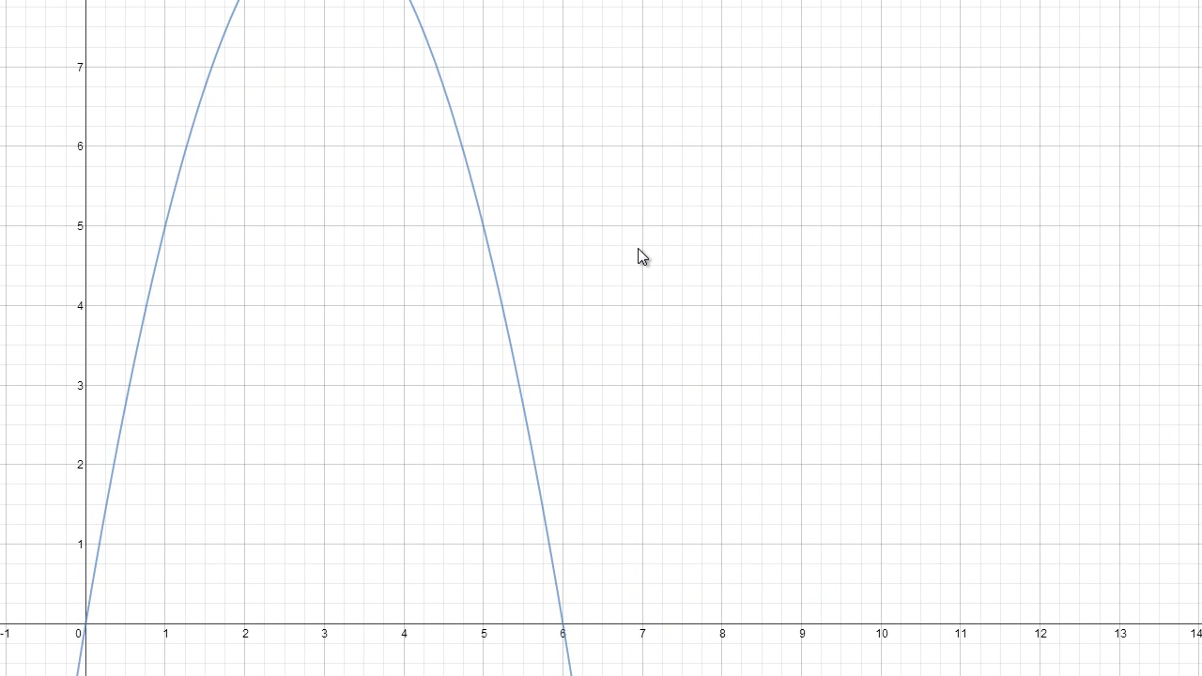
{"action": "left_click", "coordinate": [490, 256]}
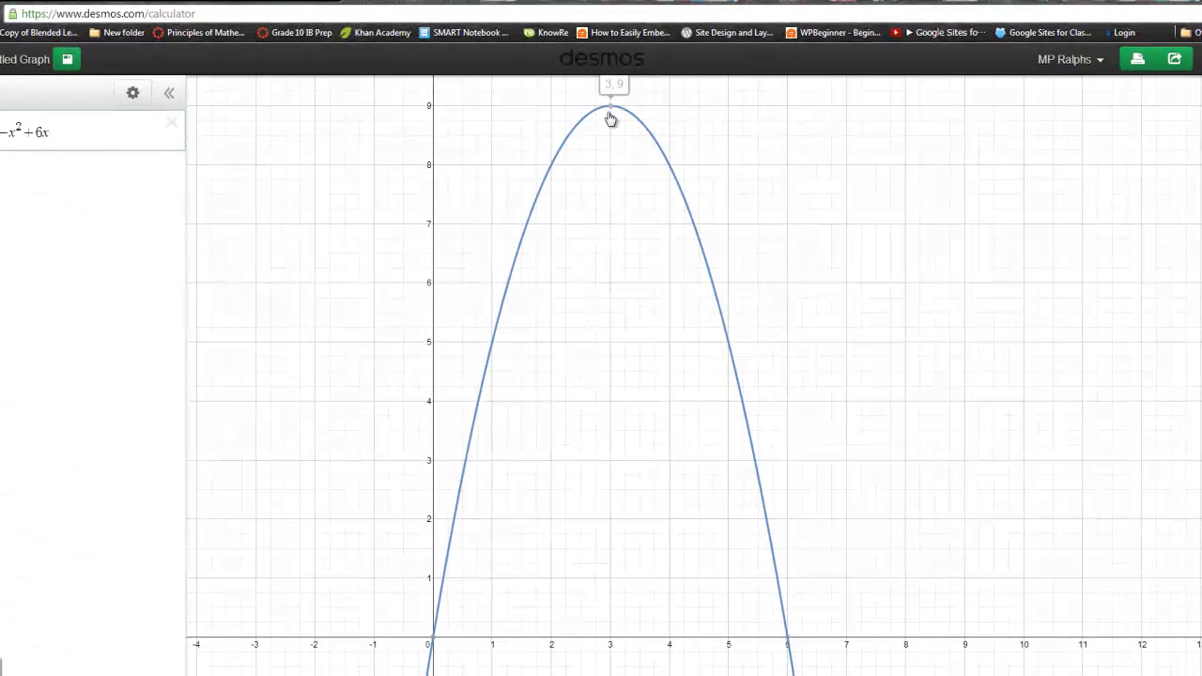
{"action": "left_click", "coordinate": [610, 108]}
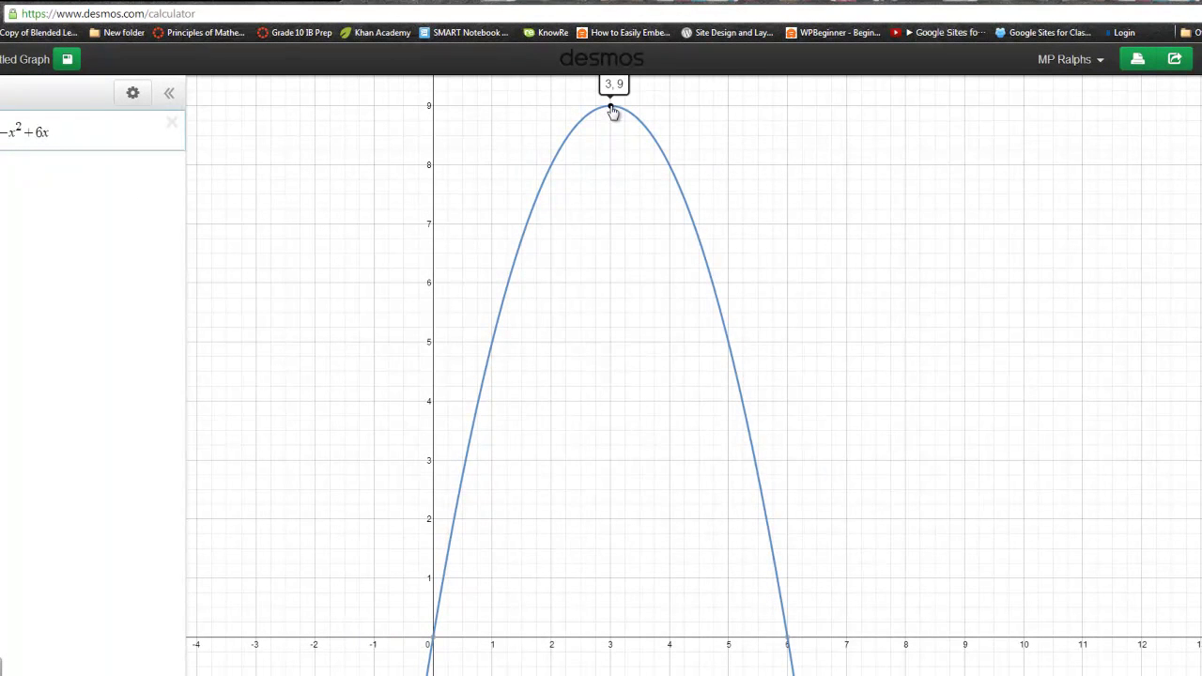
{"action": "left_click", "coordinate": [433, 637]}
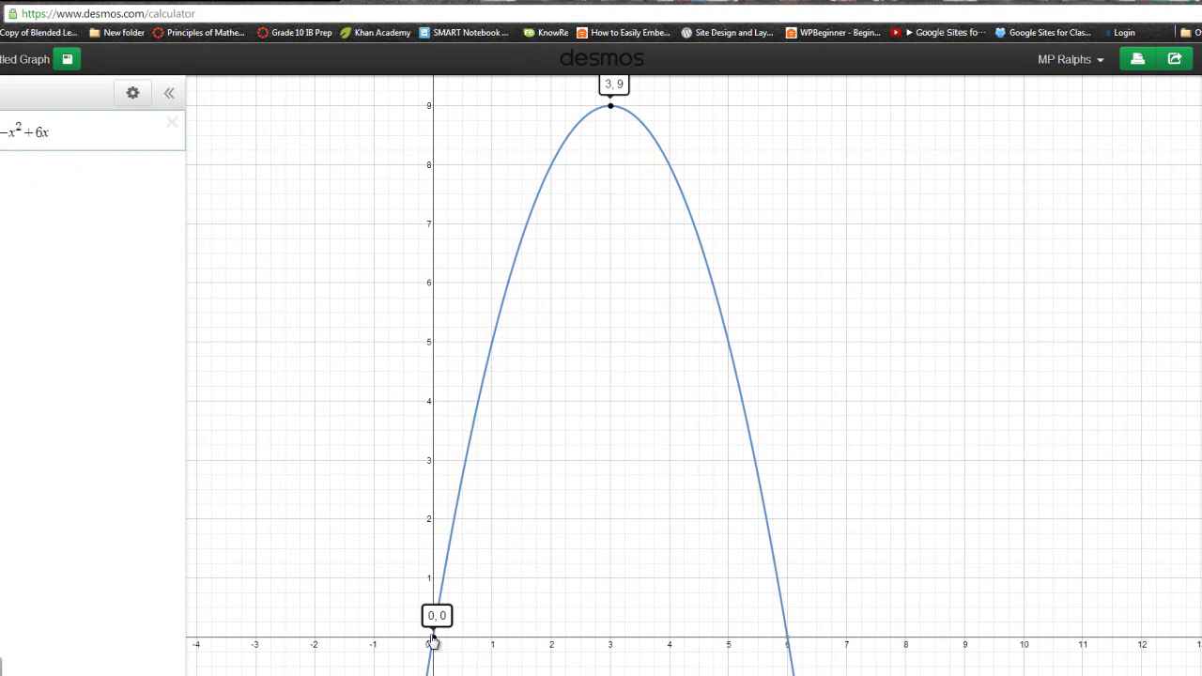
{"action": "left_click", "coordinate": [788, 643]}
Save the graph with the title "eg. 2 from lesson 3.2", without sending a copy to Google Drive
{"action": "left_click", "coordinate": [67, 59]}
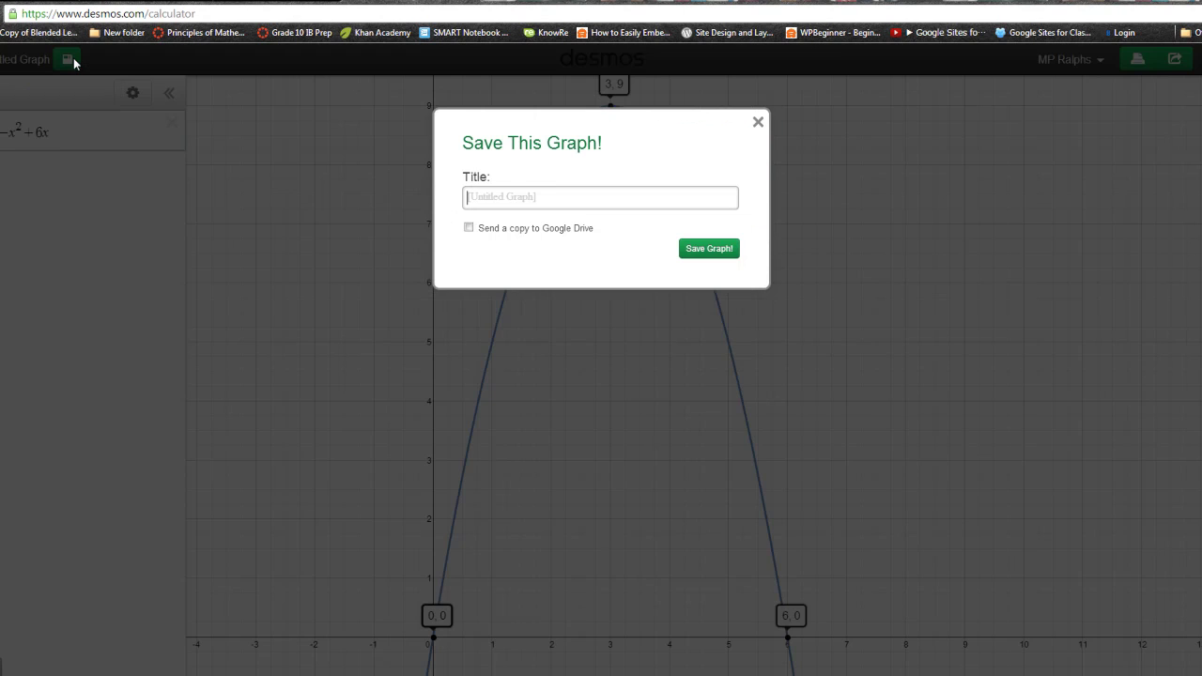
{"action": "type", "text": "eg. 2 from lesson 3.2"}
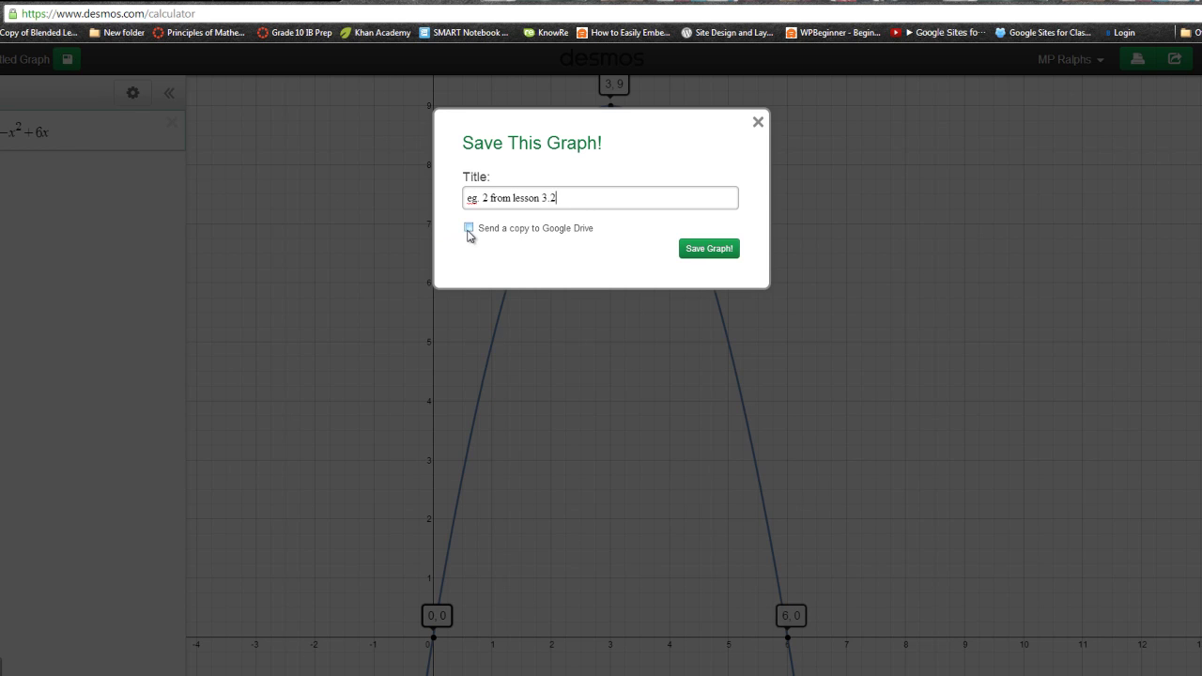
{"action": "left_click", "coordinate": [698, 254]}
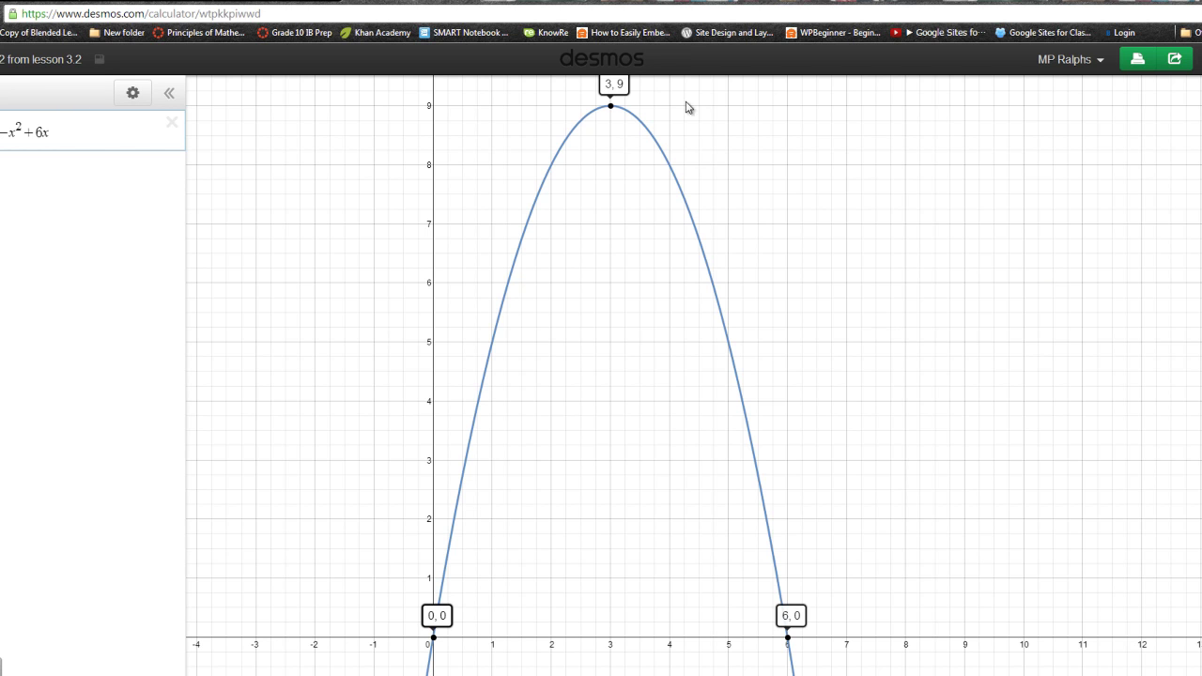
Graph the horizontal line y=5 as a second expression and label both of its intersections with the parabola
{"action": "left_click", "coordinate": [124, 174]}
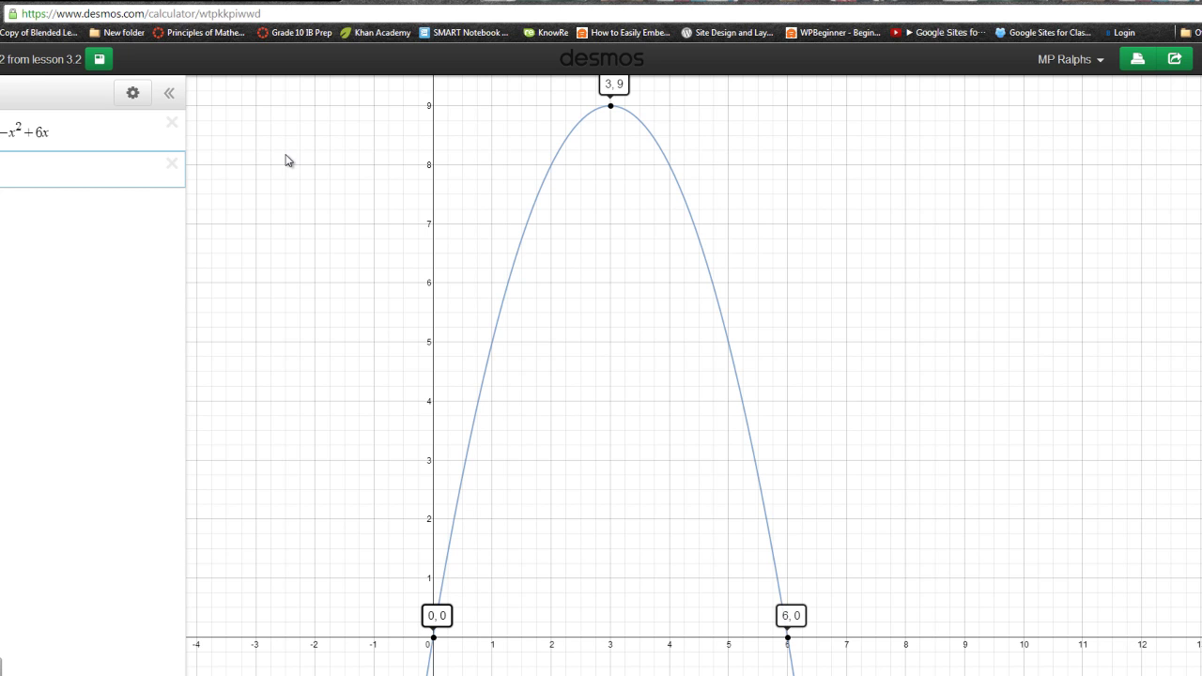
{"action": "type", "text": "y=5"}
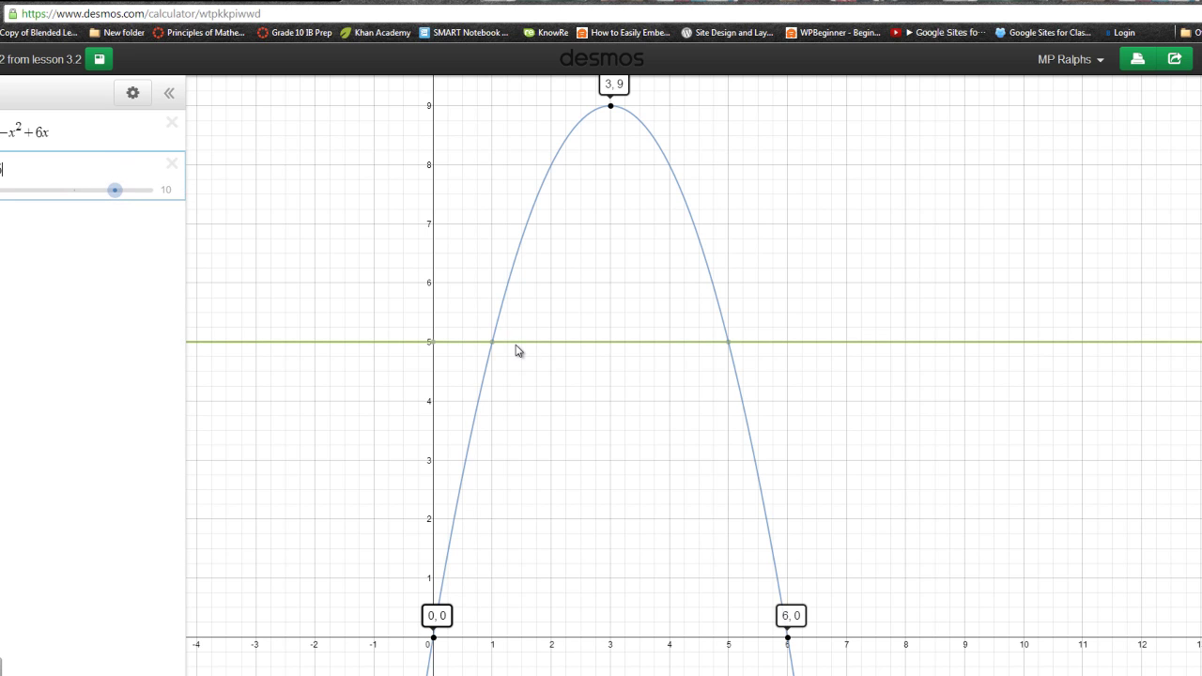
{"action": "left_click", "coordinate": [496, 349]}
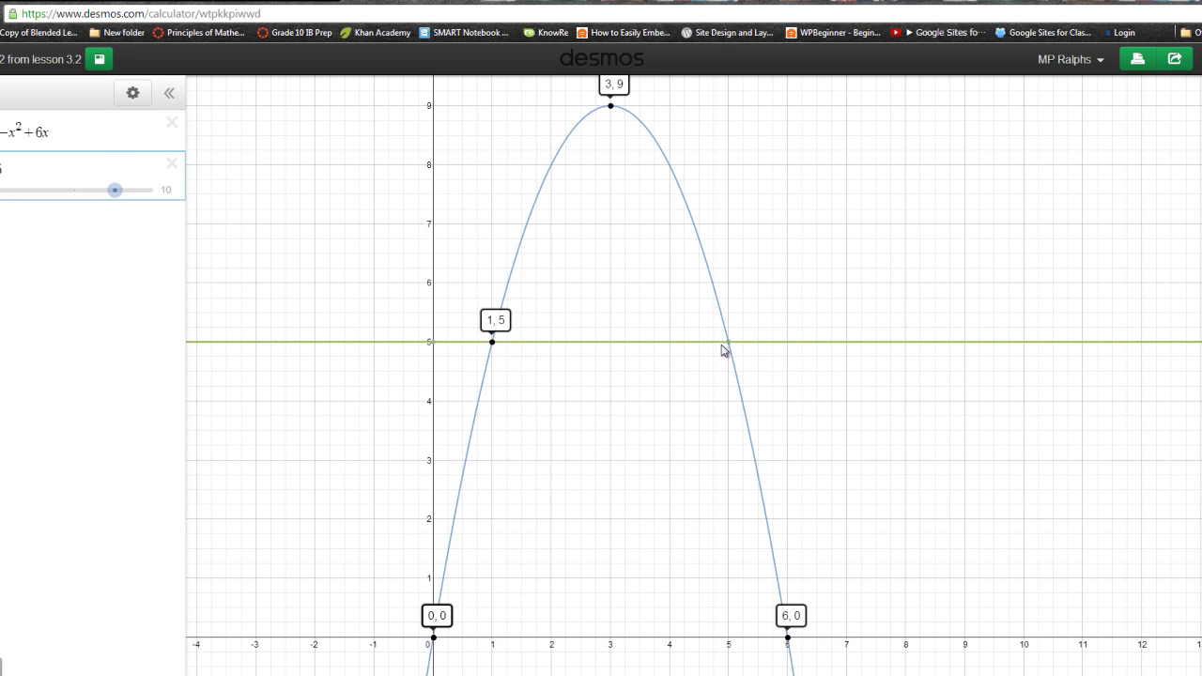
{"action": "left_click", "coordinate": [730, 346]}
Add a horizontal line defined by a slider-controlled constant and set that slider to 8
{"action": "left_click", "coordinate": [109, 228]}
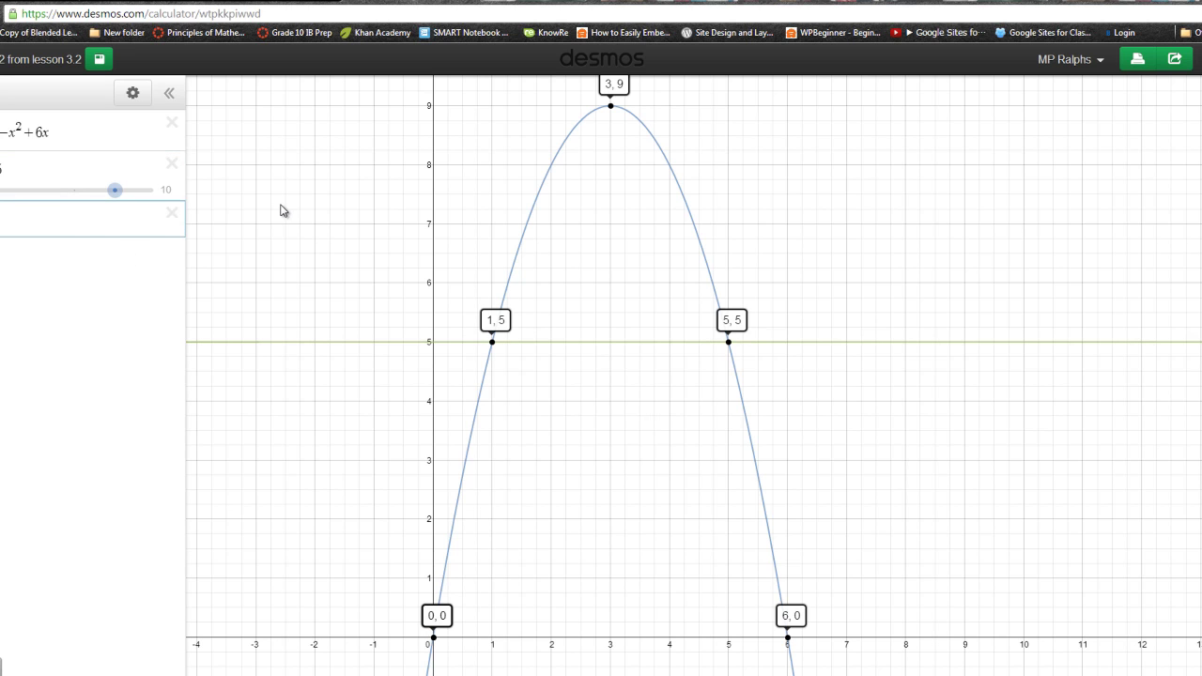
{"action": "type", "text": "x=c"}
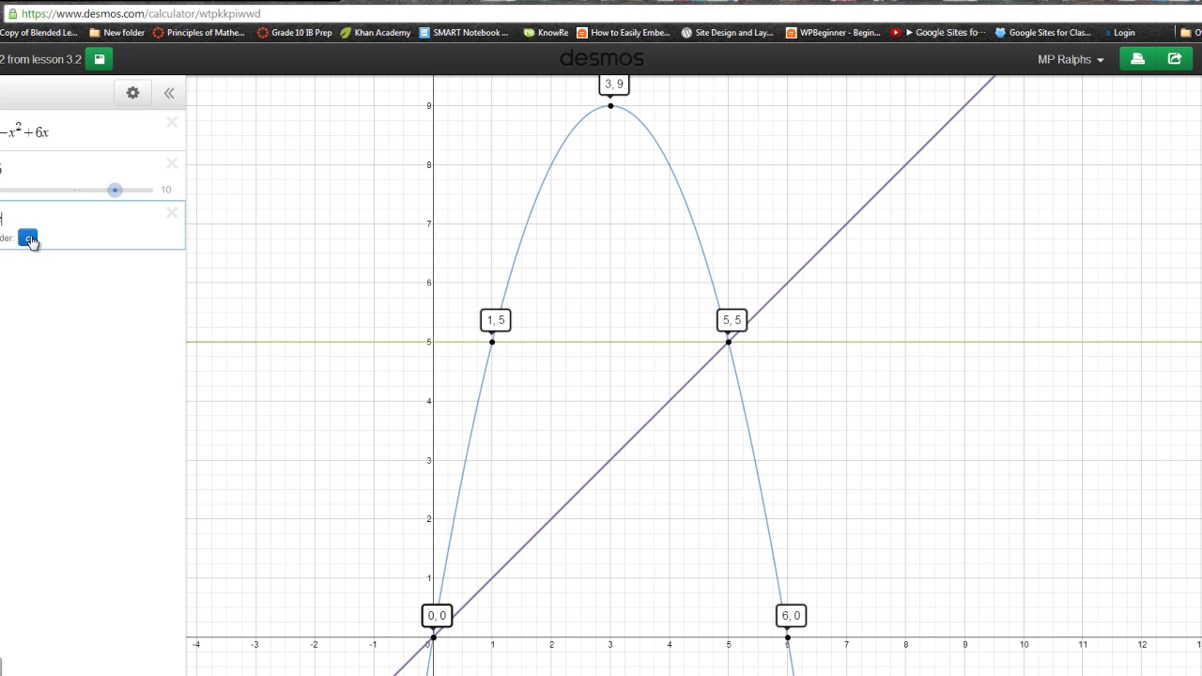
{"action": "left_click", "coordinate": [22, 237]}
{"action": "left_click_drag", "start_coordinate": [82, 277], "coordinate": [137, 274]}
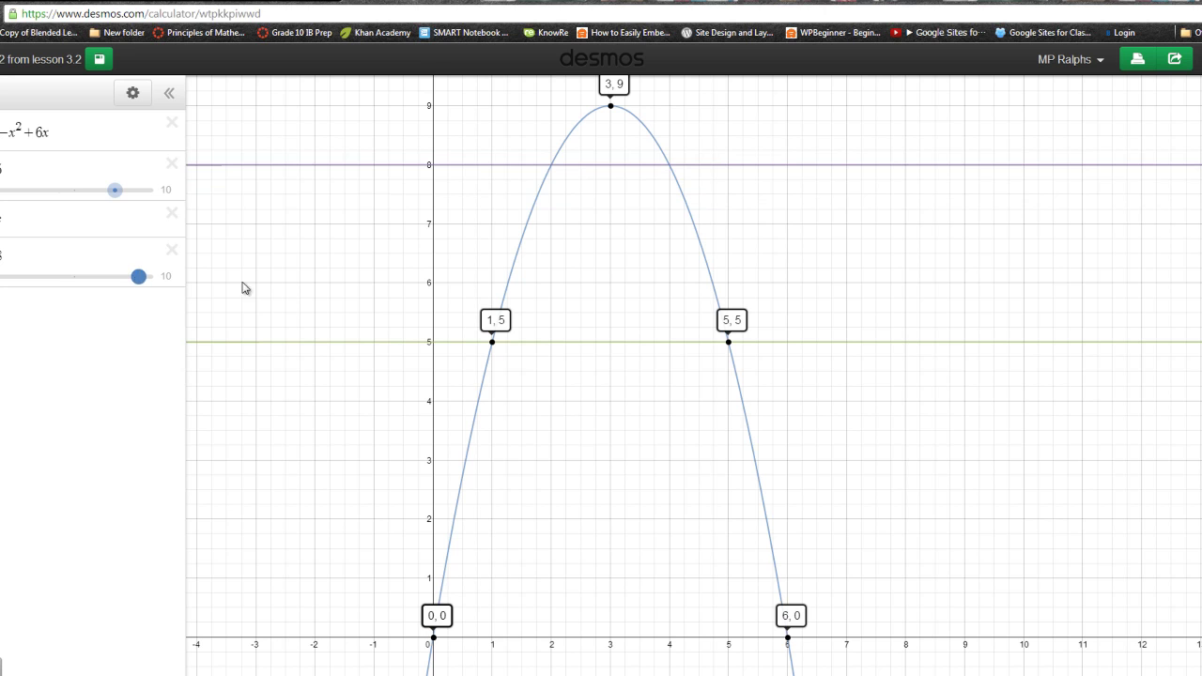
Label the two points where the slider-controlled horizontal line crosses the parabola
{"action": "left_click", "coordinate": [553, 173]}
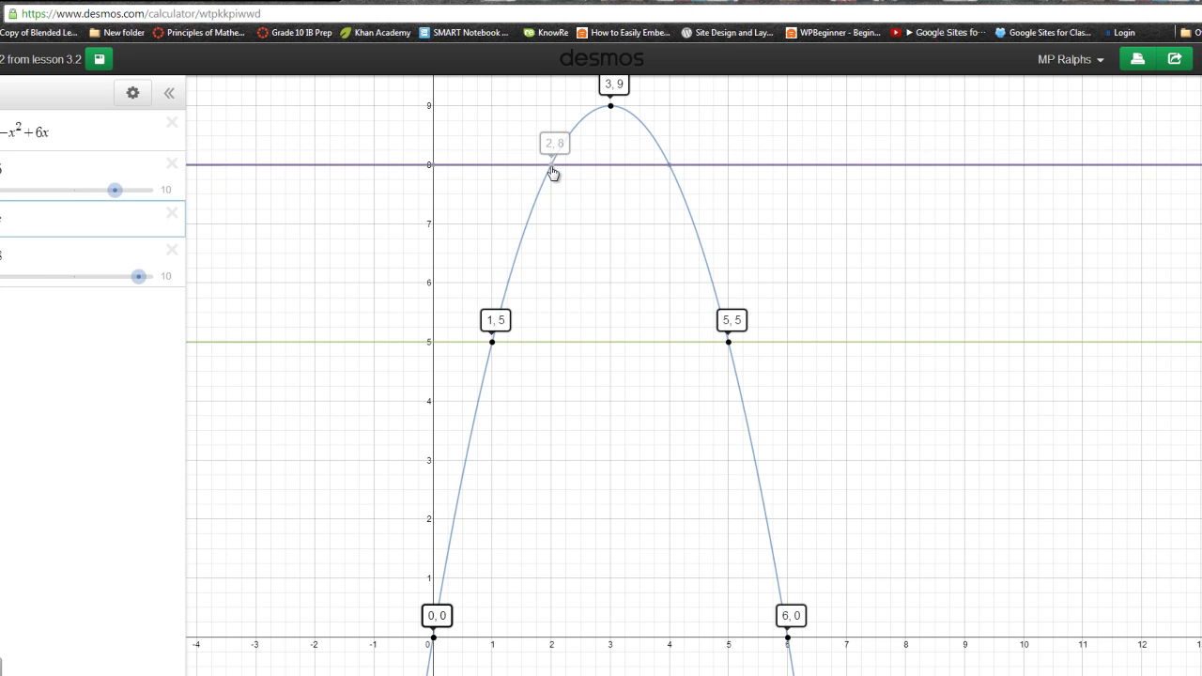
{"action": "left_click", "coordinate": [554, 172]}
{"action": "left_click", "coordinate": [670, 174]}
Lower the horizontal line with its slider to 7 and then to 4 to compare the intersection points
{"action": "left_click", "coordinate": [141, 280]}
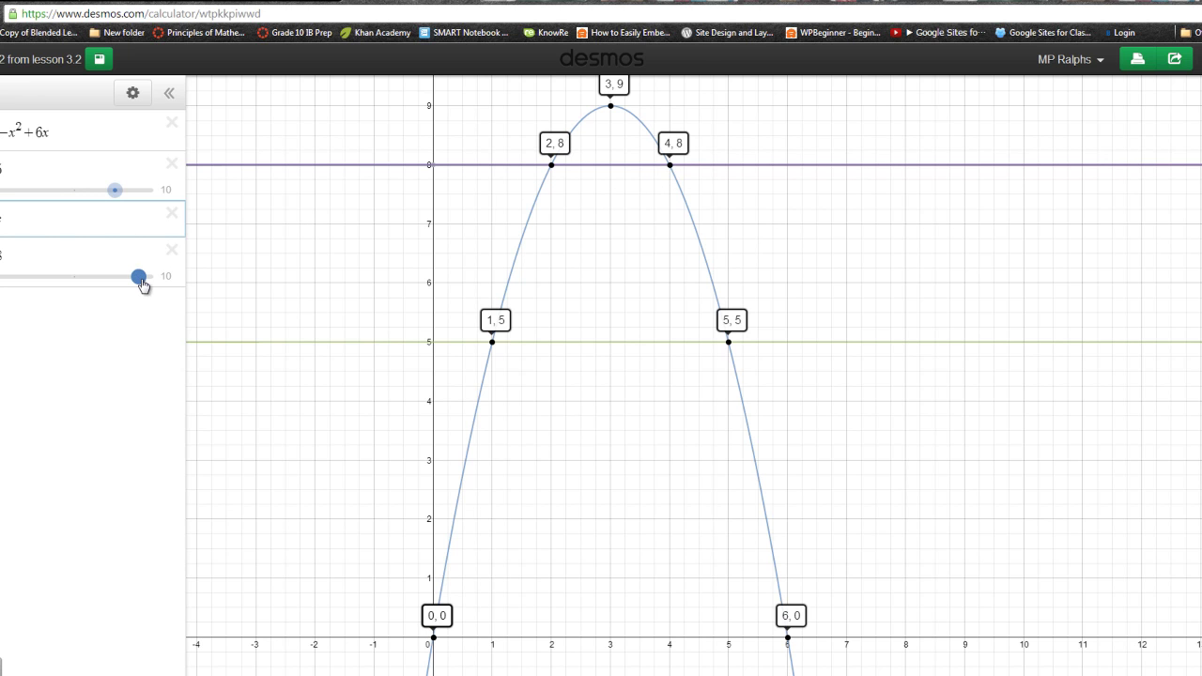
{"action": "left_click_drag", "start_coordinate": [141, 282], "coordinate": [131, 282]}
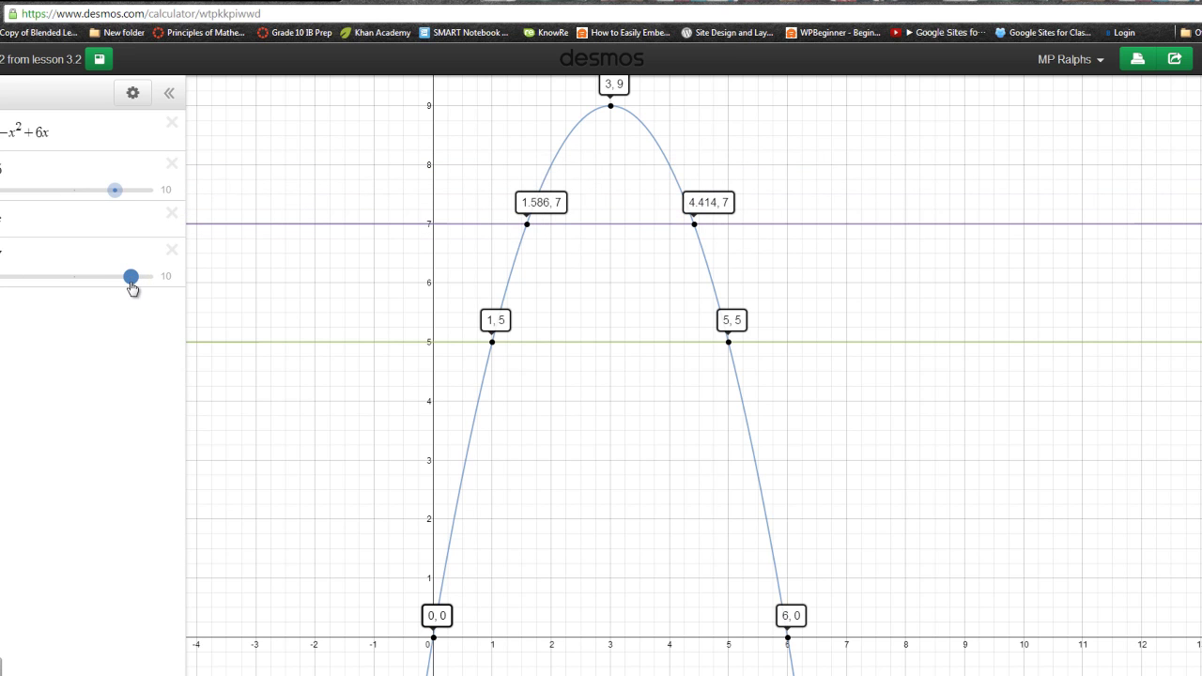
{"action": "left_click_drag", "start_coordinate": [133, 288], "coordinate": [106, 281]}
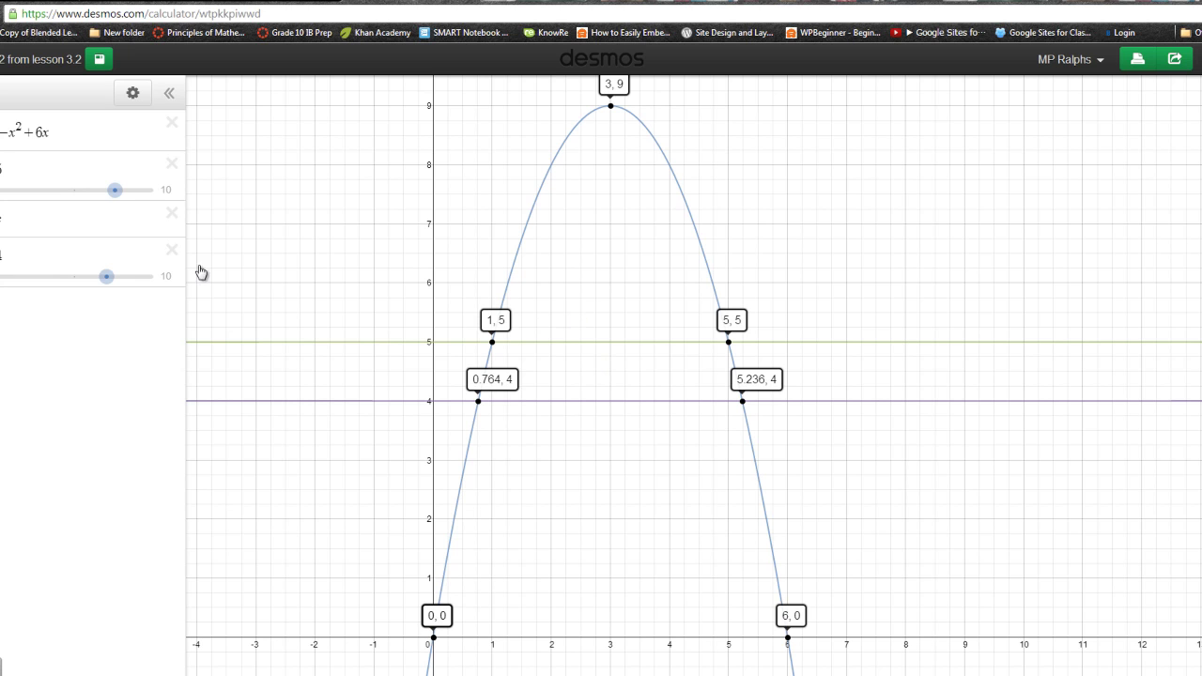
Delete the slider, its horizontal line and the y=5 line, keeping only the parabola's expression
{"action": "left_click", "coordinate": [171, 253]}
{"action": "left_click", "coordinate": [171, 214]}
{"action": "left_click", "coordinate": [172, 166]}
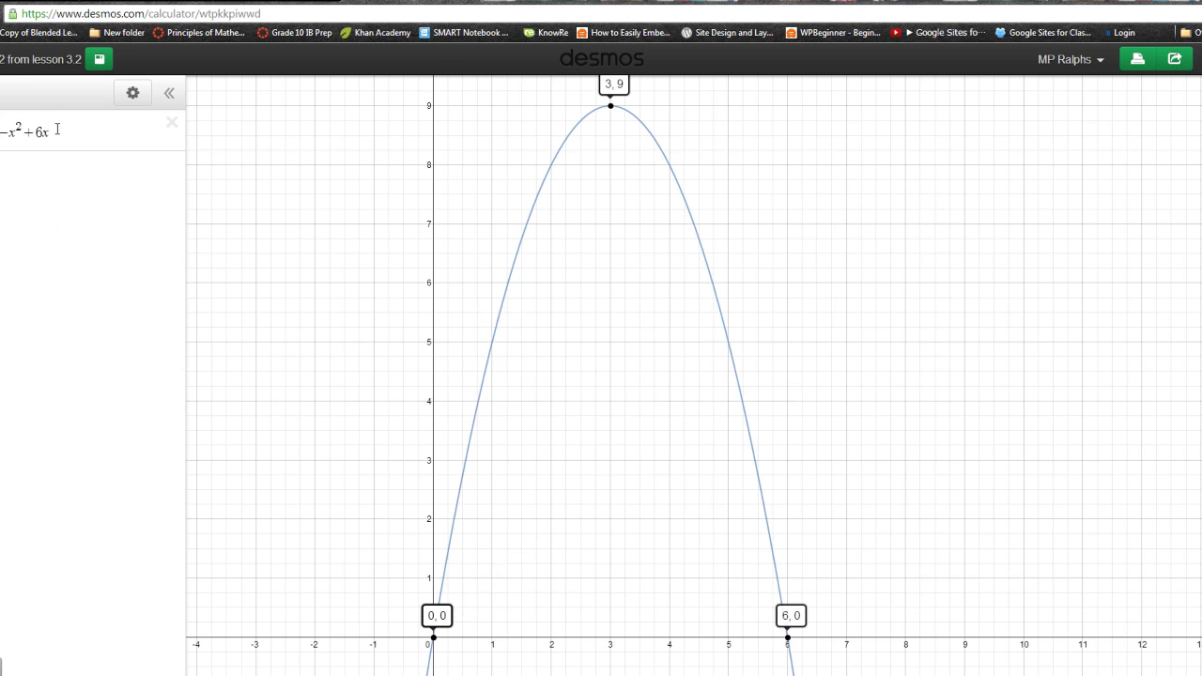
Change the quadratic expression to 0.5x^2-3x and save the graph again under its existing title
{"action": "left_click", "coordinate": [7, 133]}
{"action": "key", "text": "BackSpace"}
{"action": "type", "text": "0.5"}
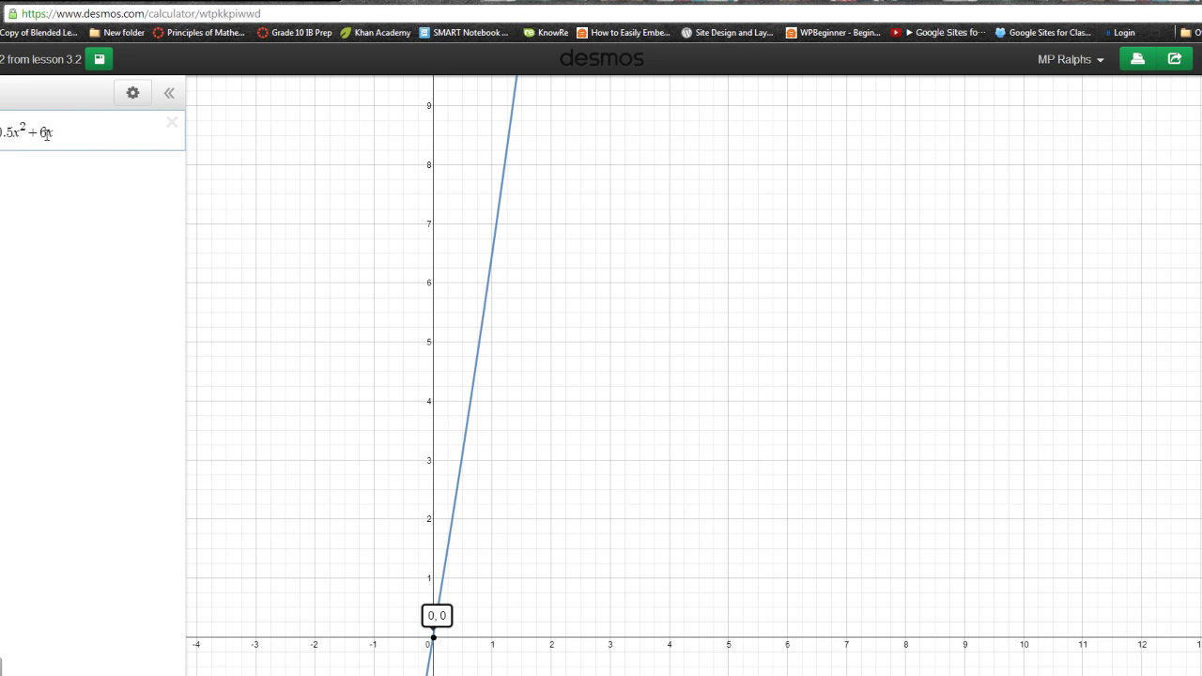
{"action": "key", "text": "BackSpace"}
{"action": "key", "text": "BackSpace"}
{"action": "type", "text": "-3"}
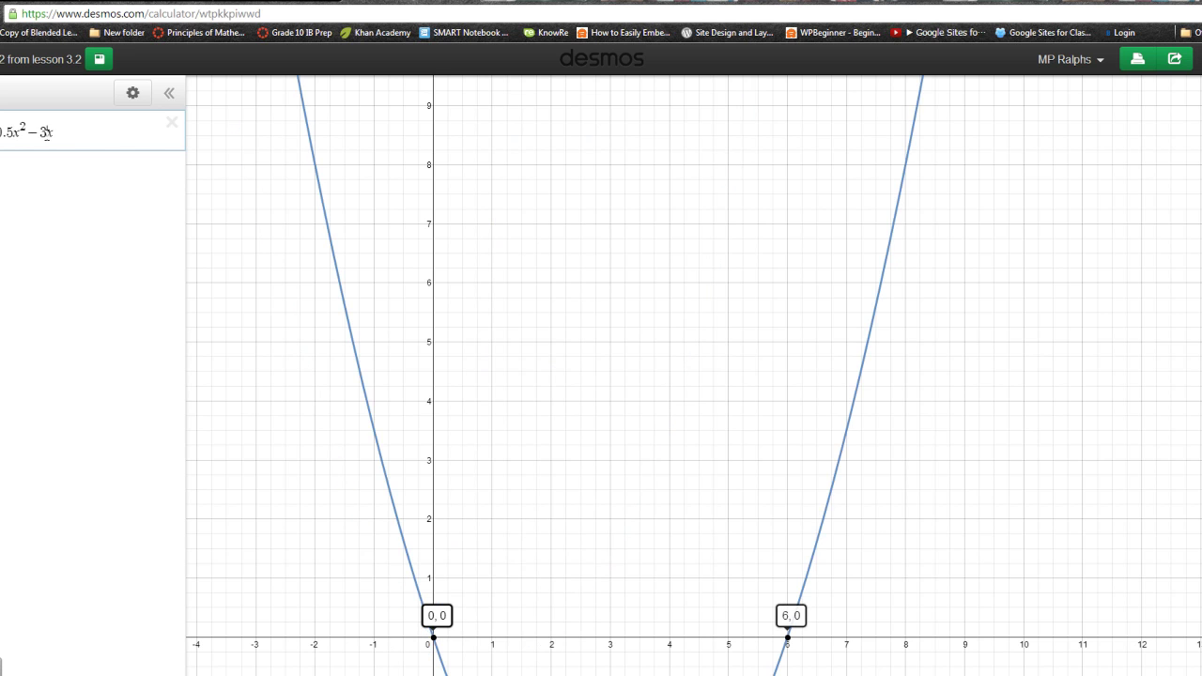
{"action": "left_click_drag", "start_coordinate": [649, 461], "coordinate": [739, 153]}
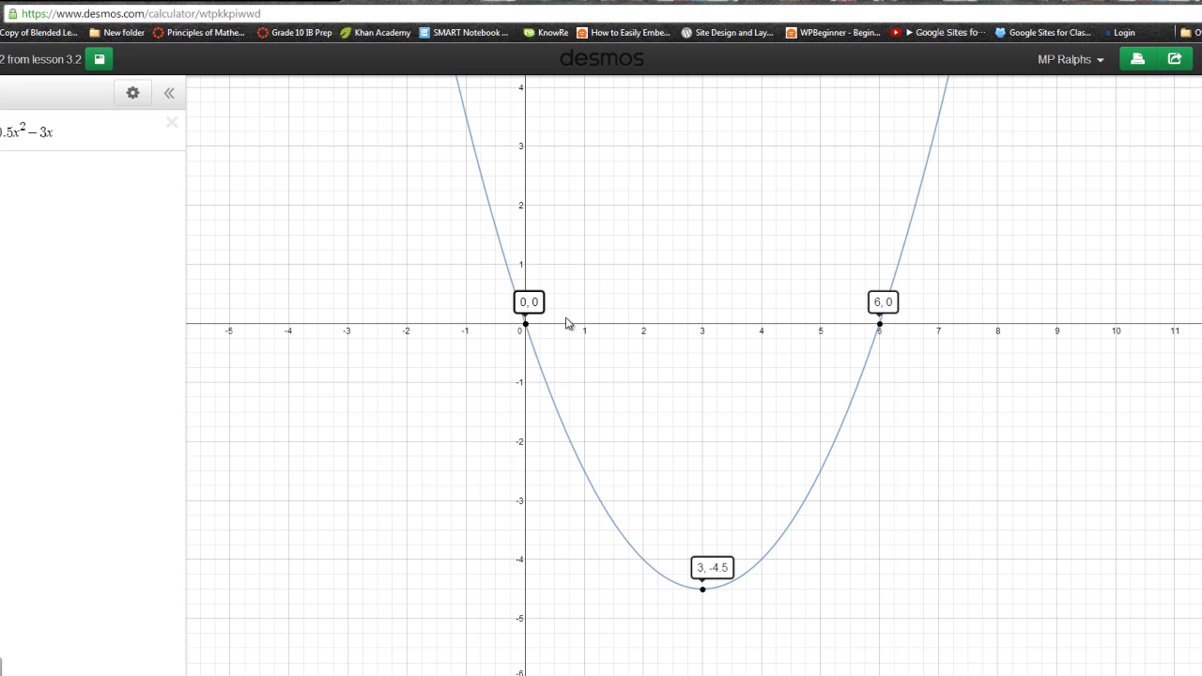
{"action": "left_click", "coordinate": [100, 60]}
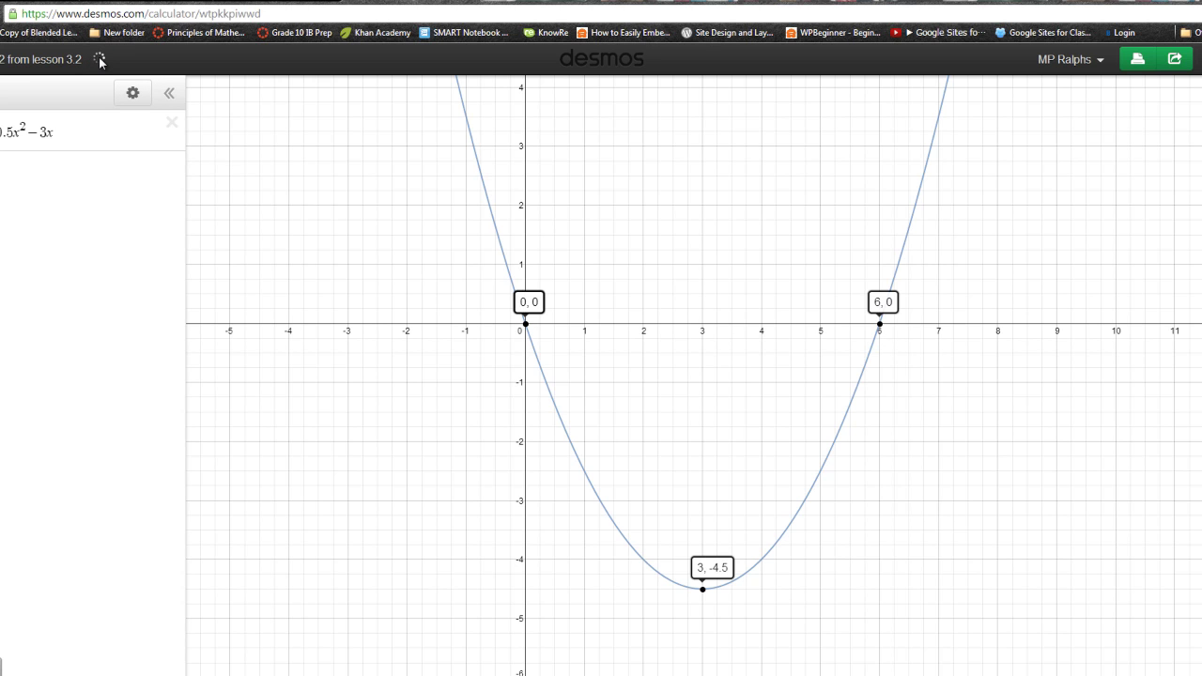